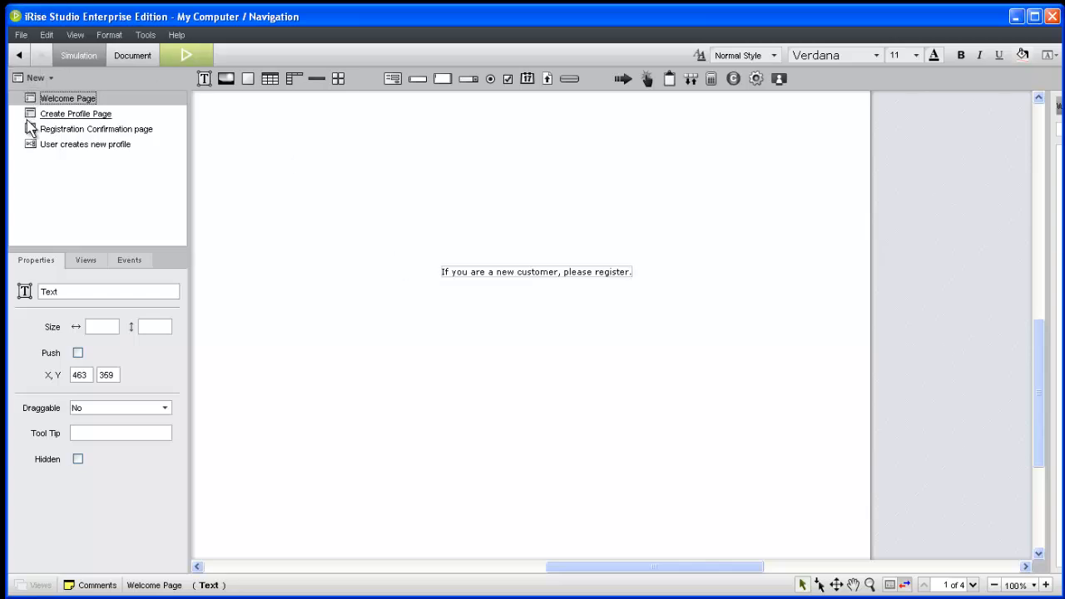
- Place a link to the Create Profile Page beside the Welcome Page and connect the word "register" to it
drag(48, 117, 763, 446)
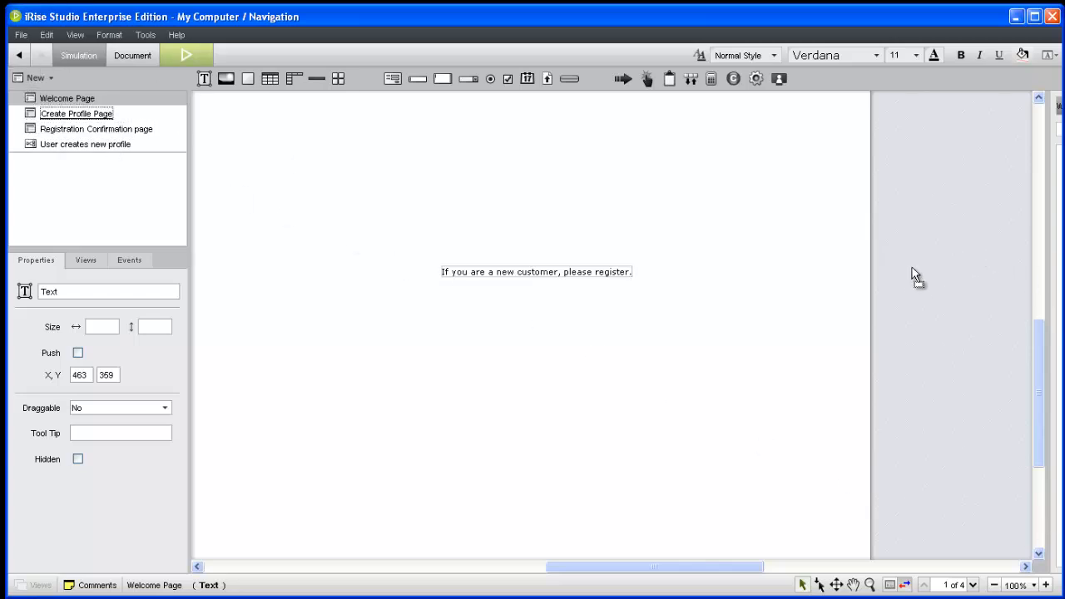
drag(904, 273, 905, 273)
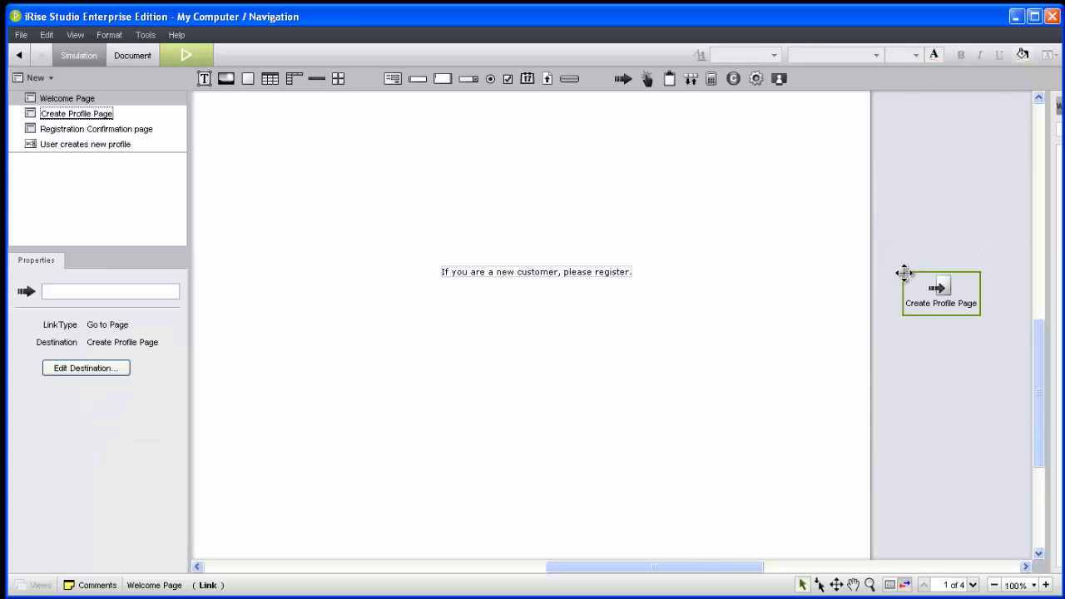
click(595, 275)
click(592, 272)
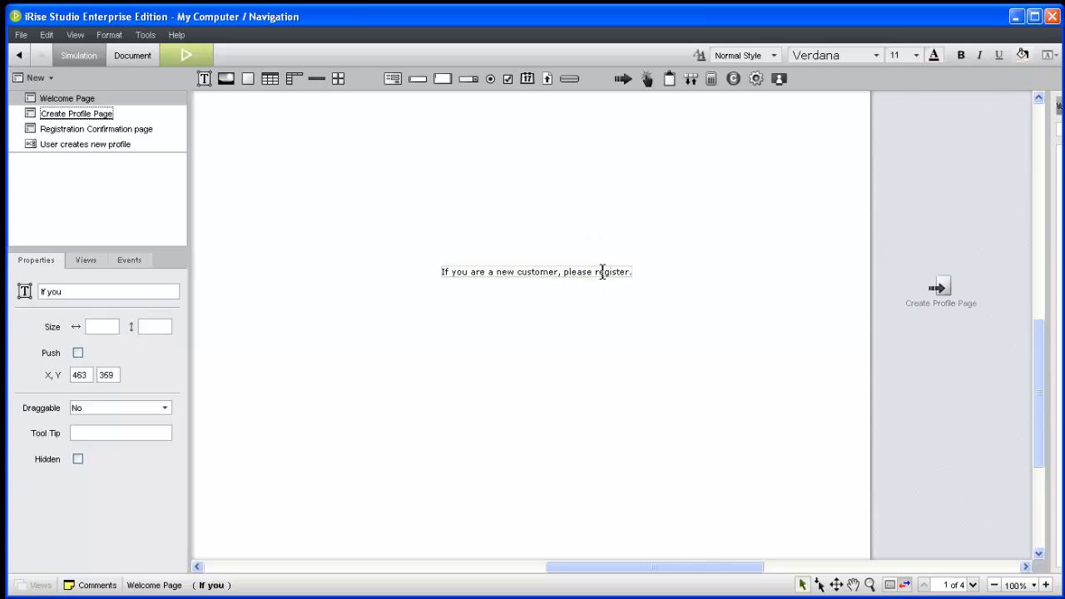
drag(603, 272, 621, 272)
drag(622, 275, 946, 308)
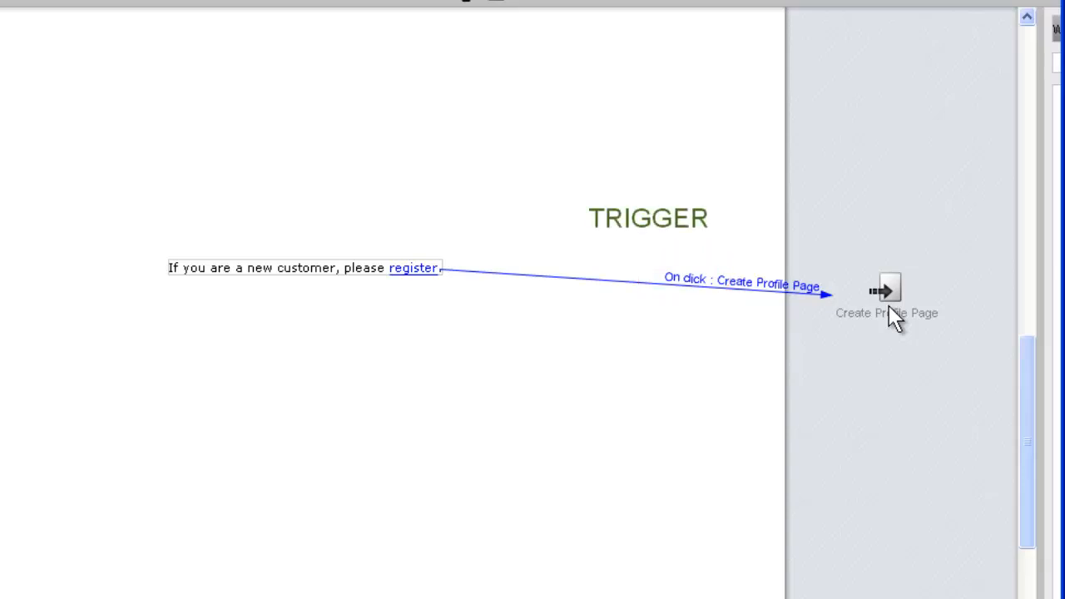
right_click(709, 289)
mouse_move(726, 306)
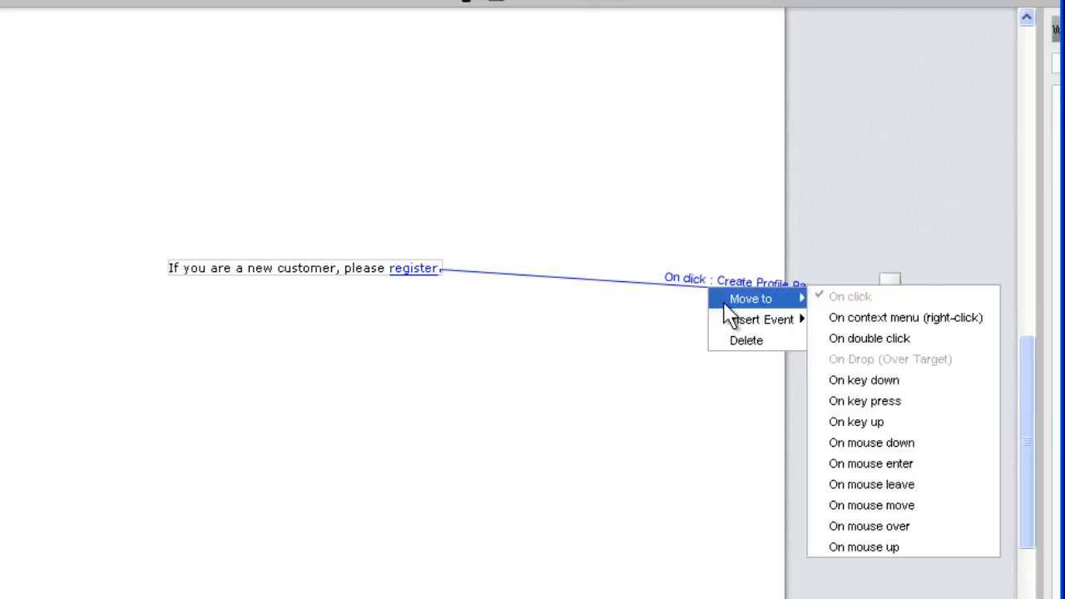
click(664, 213)
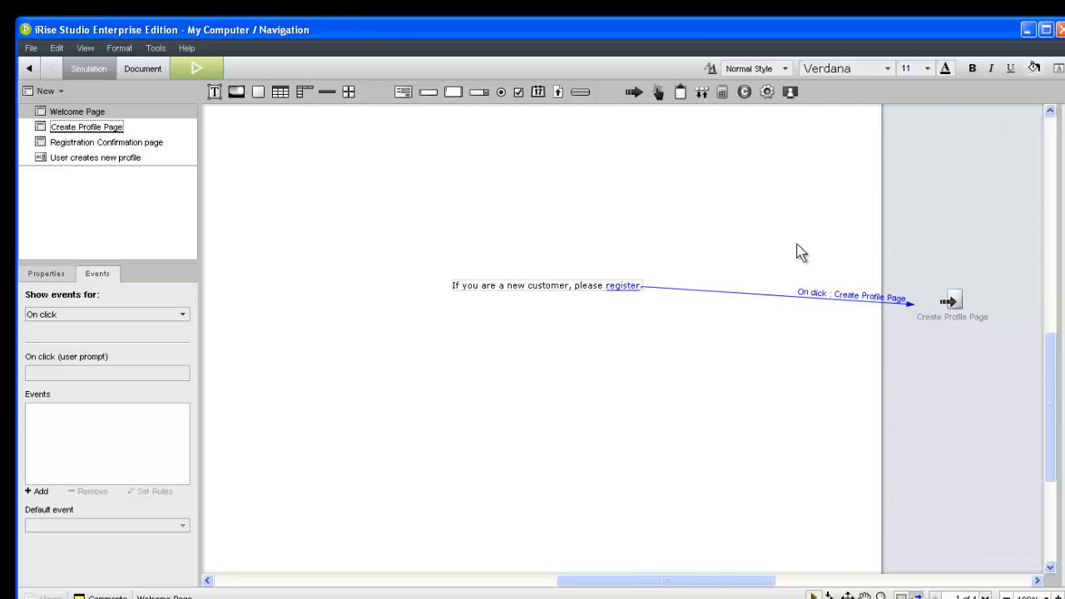
- Run the simulation, follow the register link from the Welcome Page, and return to the Studio editor
click(202, 67)
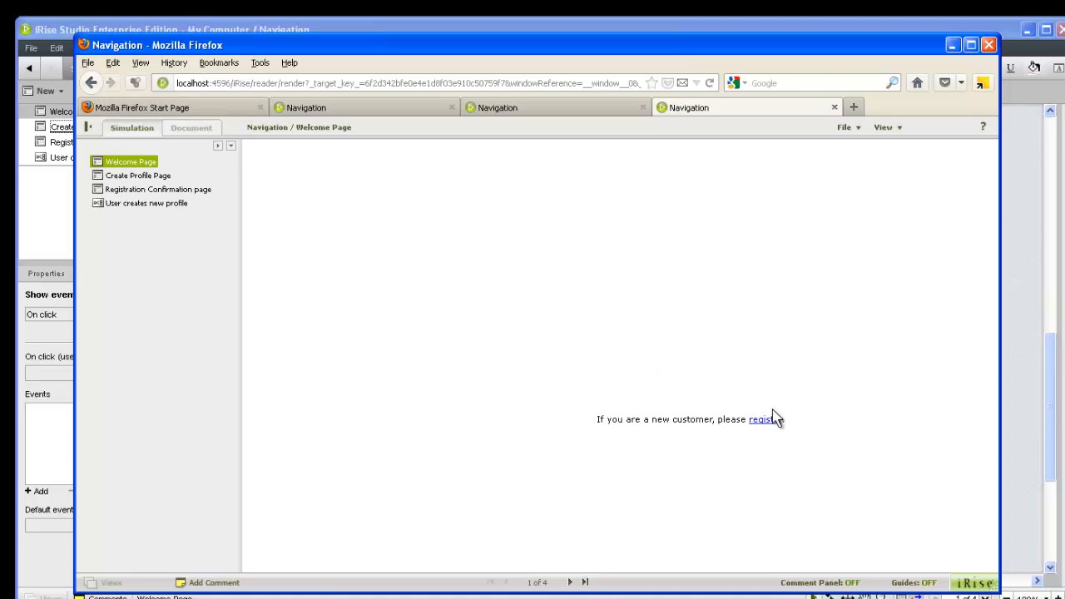
click(765, 421)
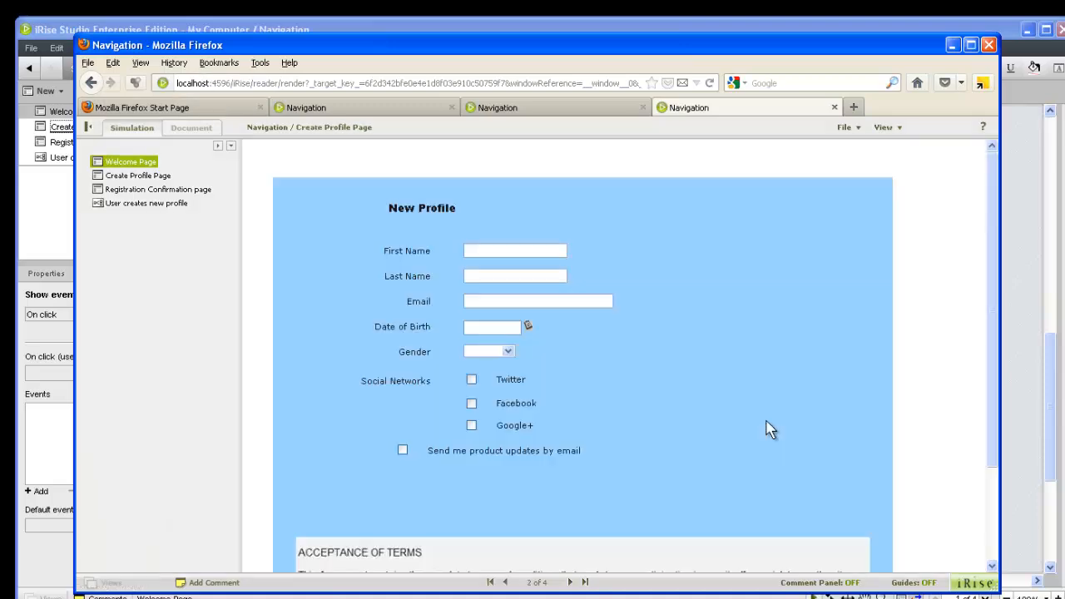
click(1030, 436)
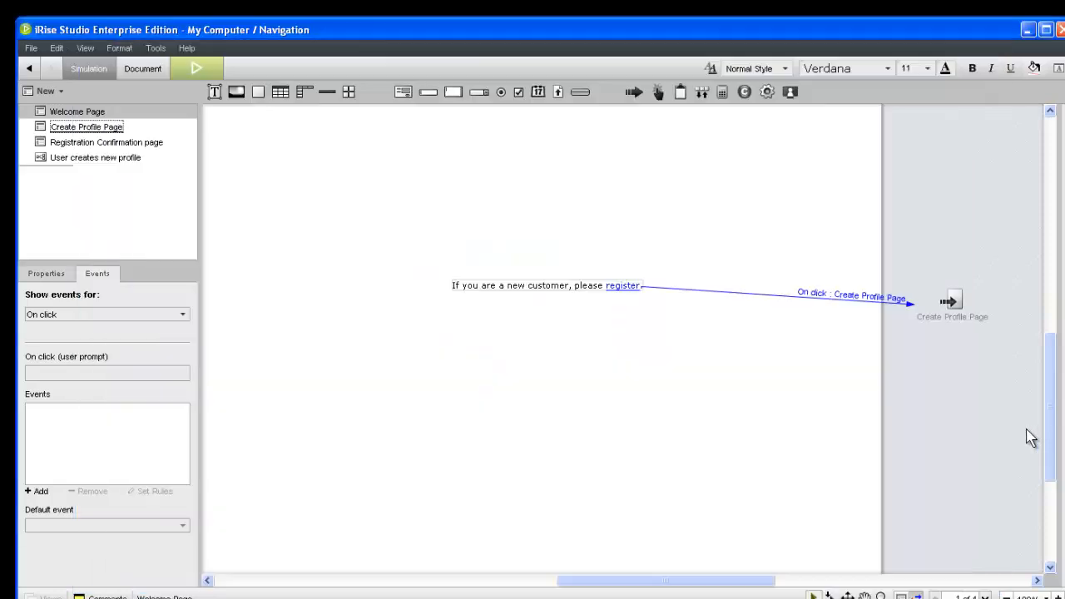
double_click(90, 132)
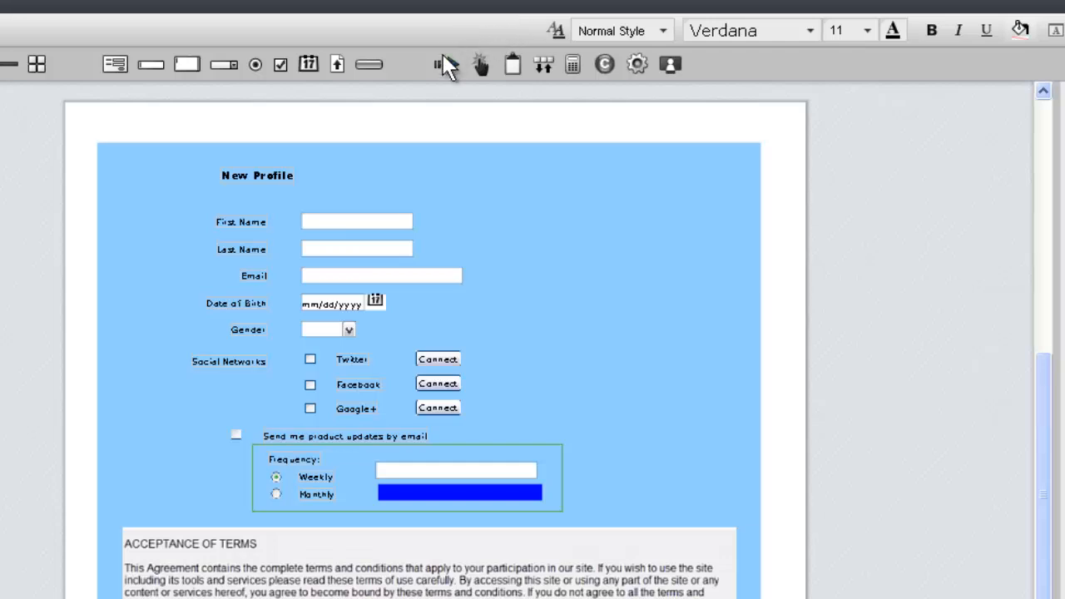
drag(444, 56, 924, 333)
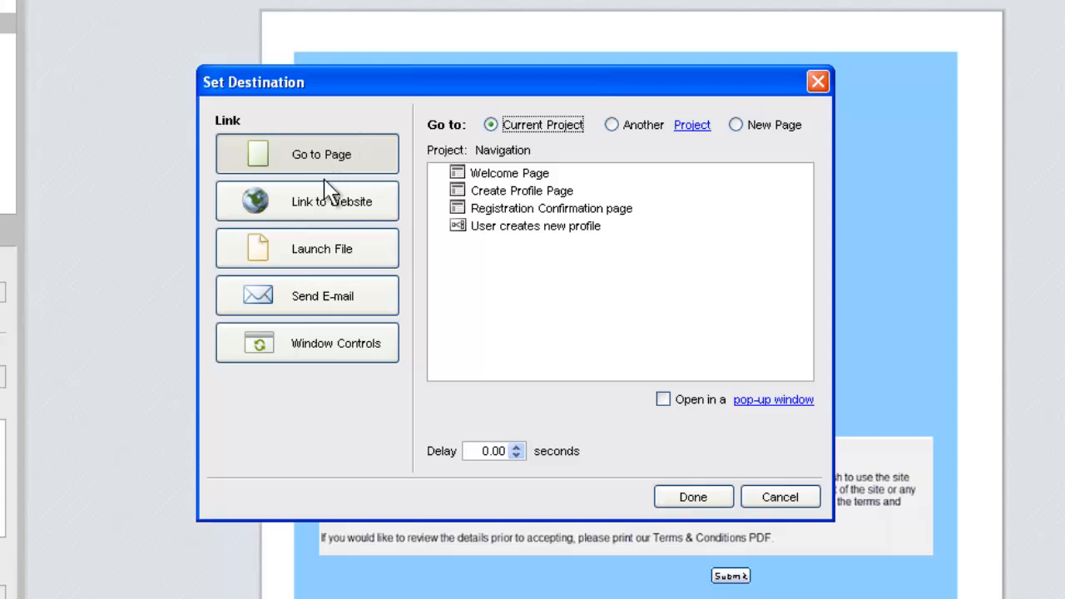
click(321, 208)
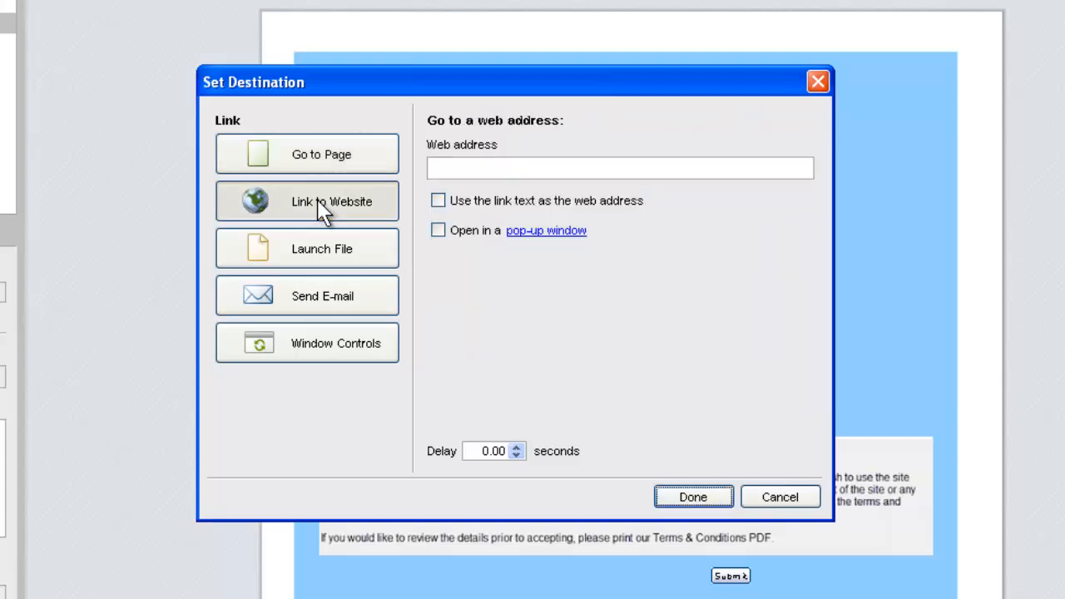
click(469, 168)
text(htt)
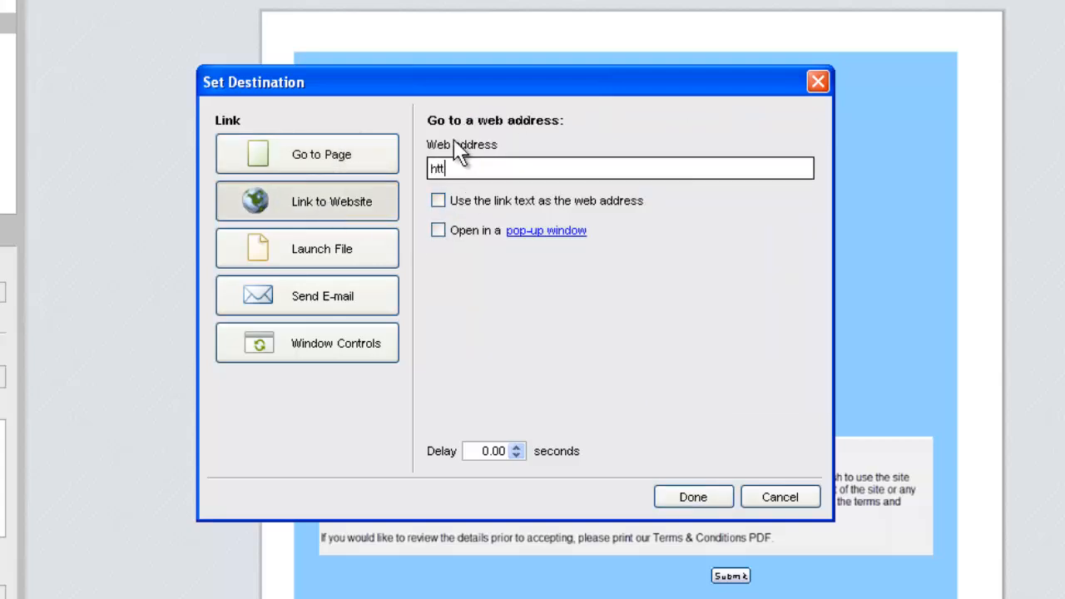
text(p://tw)
key(BackSpace)
text(twitter.com)
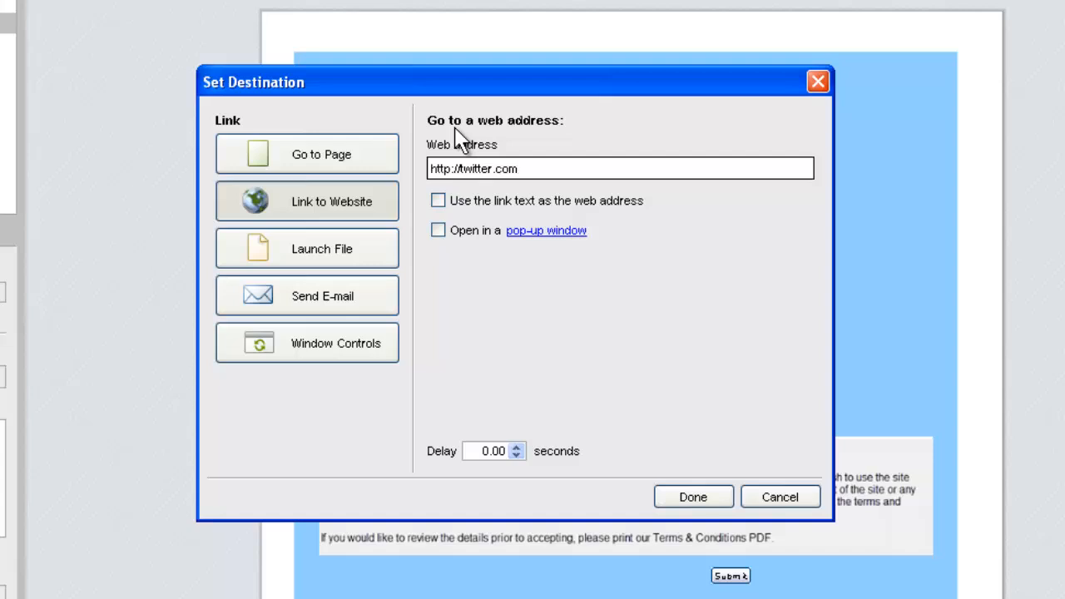
click(439, 231)
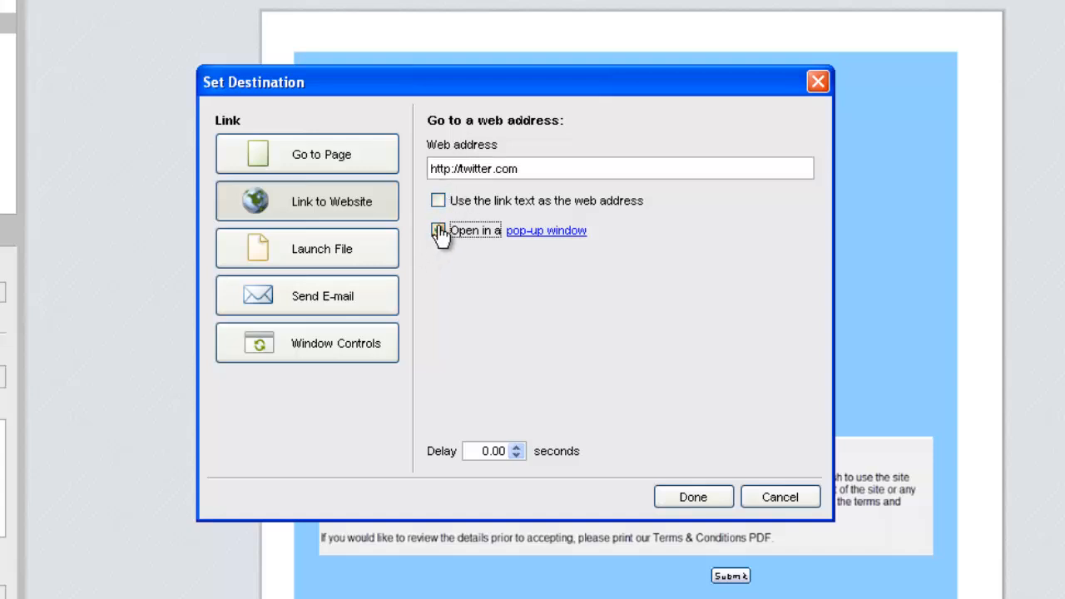
- Set the pop-up window's height to 200, make it resizable, and finish the link's destination
click(529, 233)
key(Tab)
key(Tab)
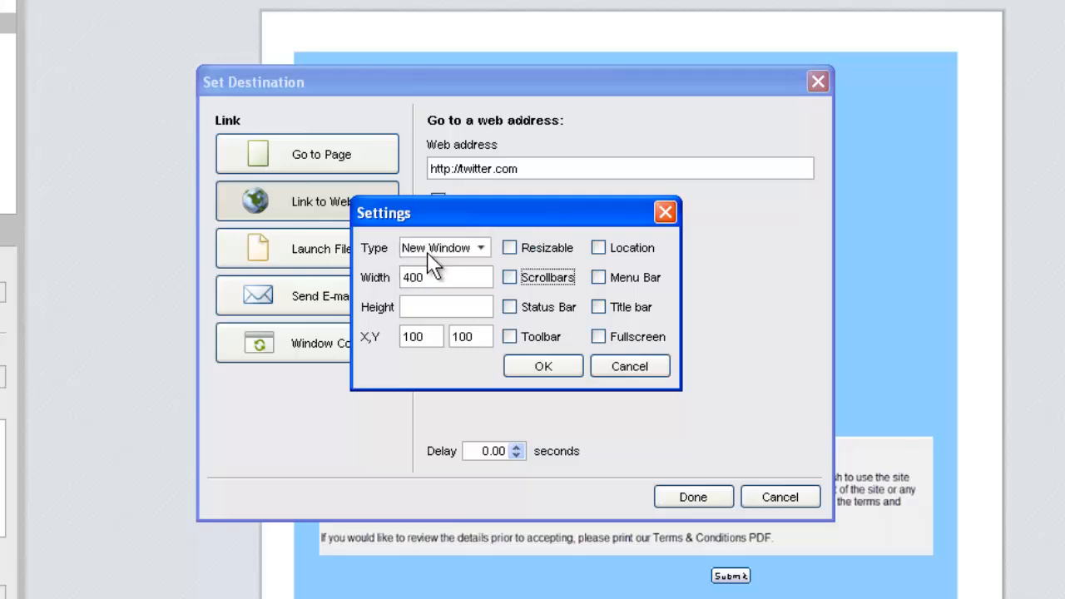
click(427, 308)
text(200)
click(515, 247)
click(541, 368)
click(675, 494)
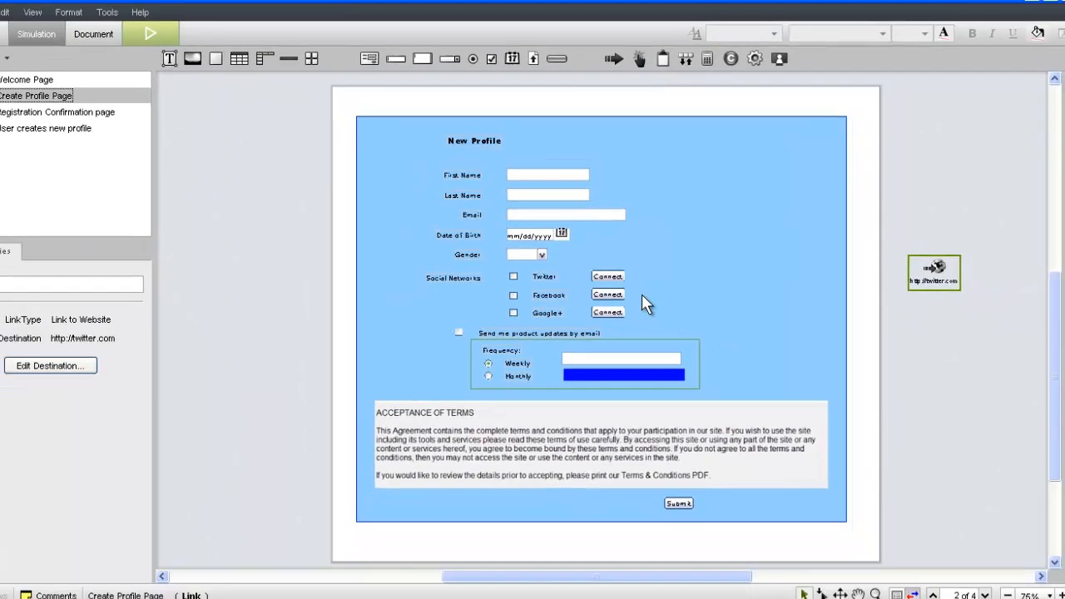
key(ctrl+plus)
drag(674, 567, 694, 568)
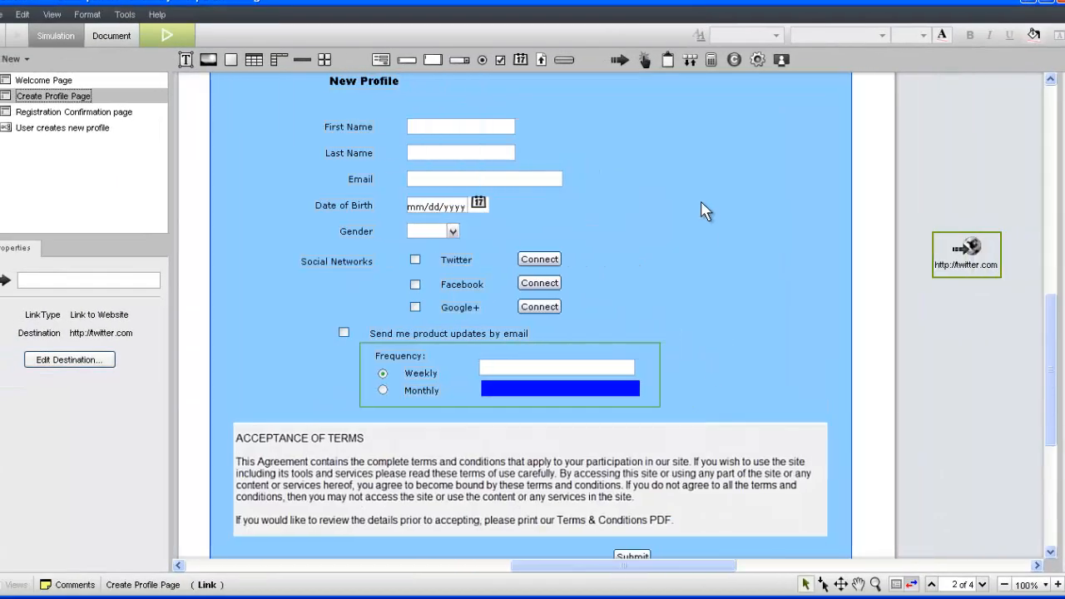
click(539, 258)
drag(960, 247, 963, 247)
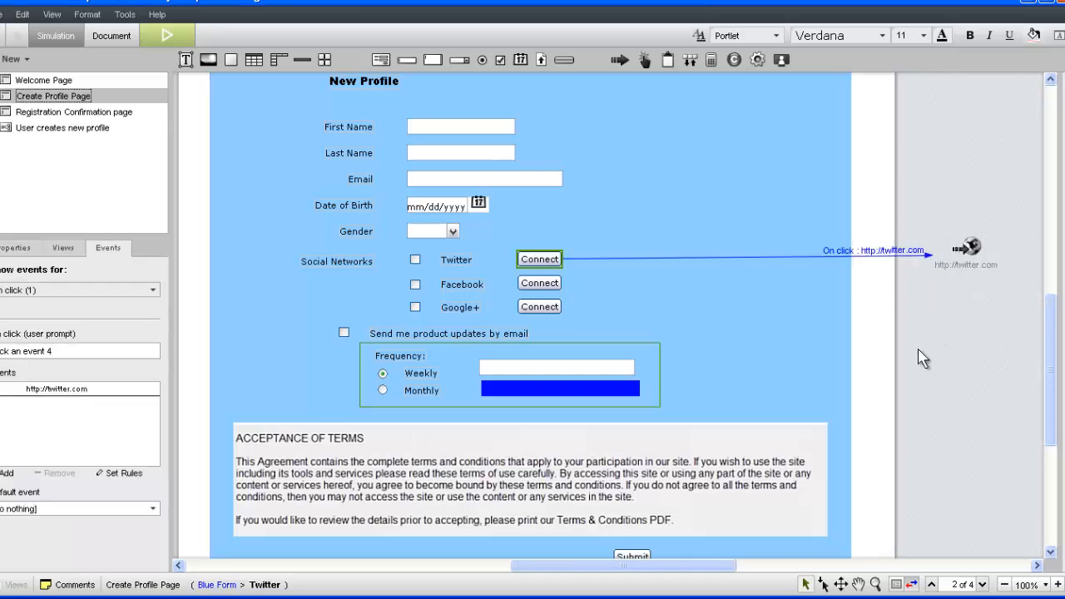
- Draw a section about 196 by 16 over the words "print our Terms & Conditions PDF" in the terms image
click(593, 449)
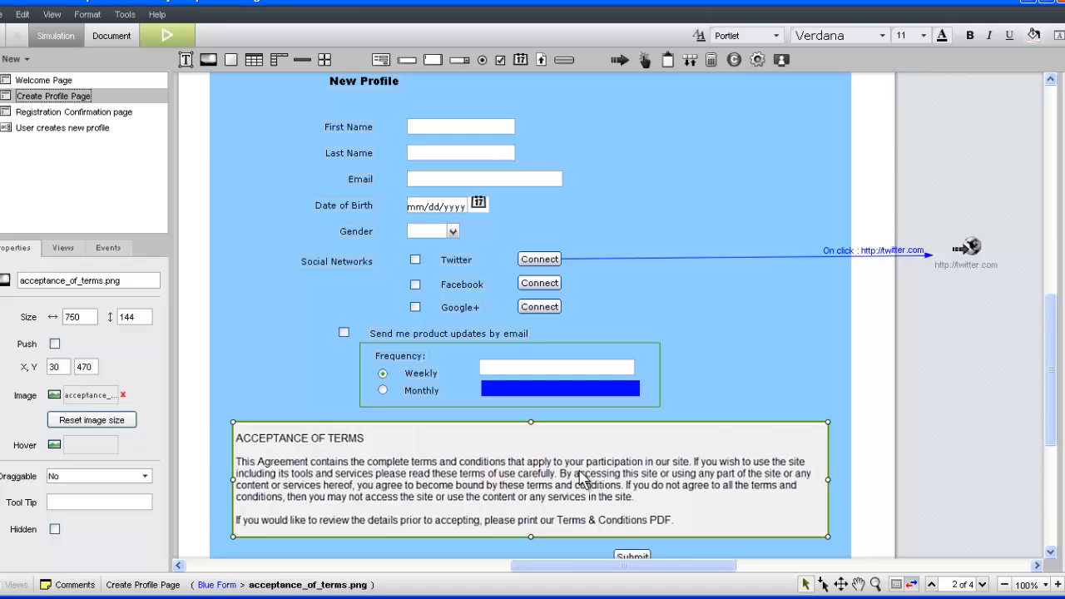
click(230, 64)
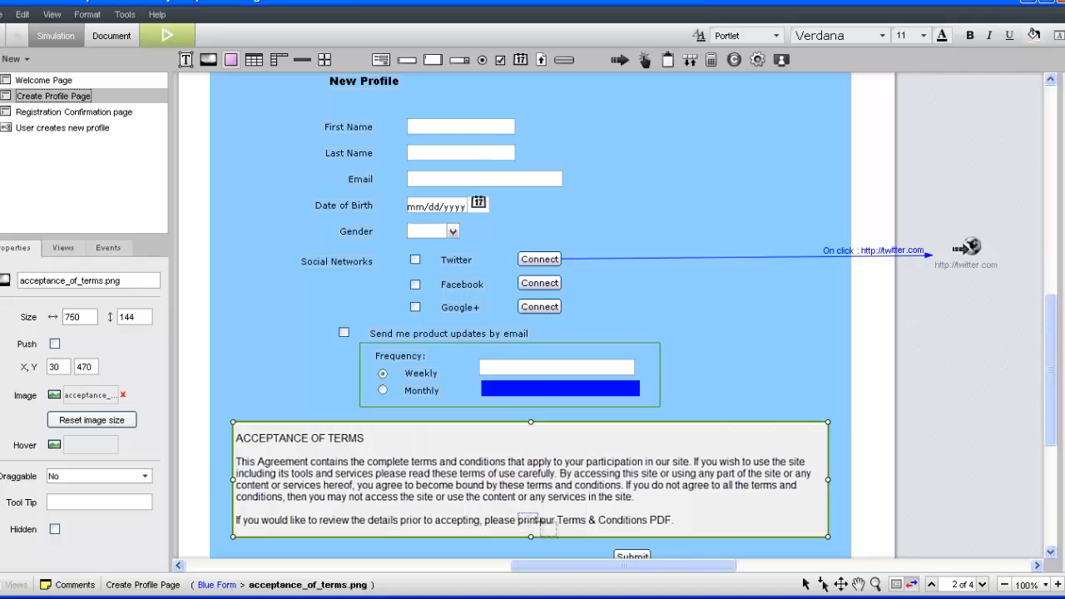
drag(539, 524, 674, 527)
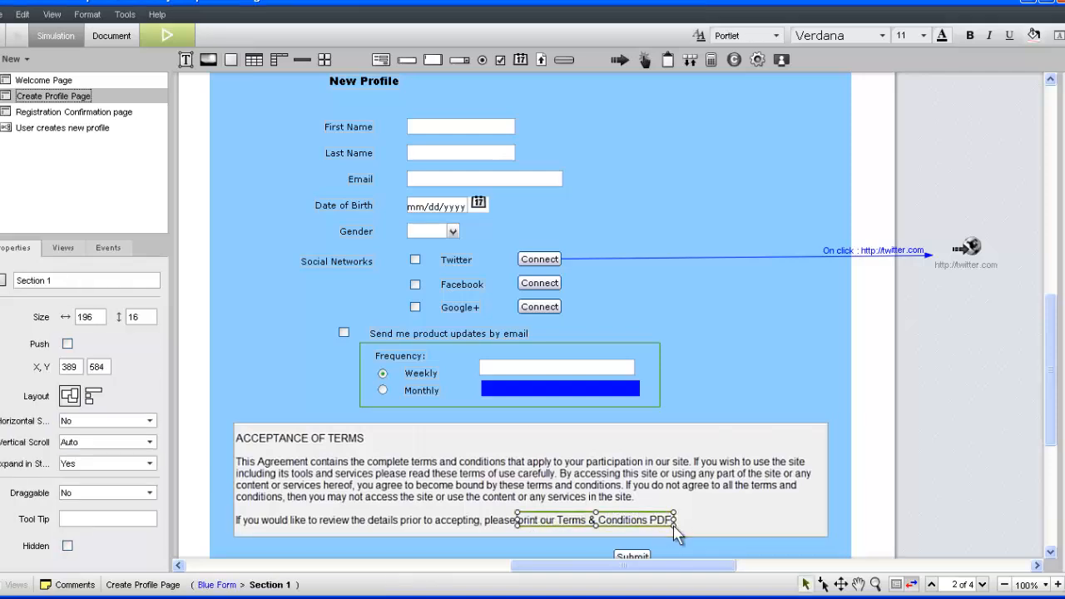
- Add a link event to the section over the terms text that launches the file Terms_of_Use.pdf from the Terms folder
right_click(659, 517)
mouse_move(717, 529)
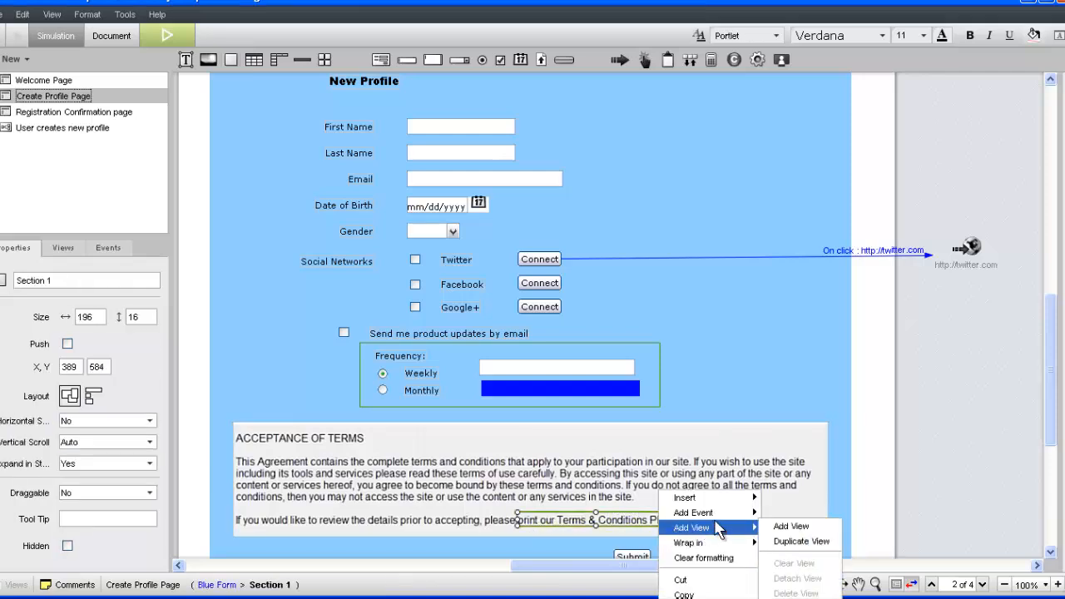
click(789, 512)
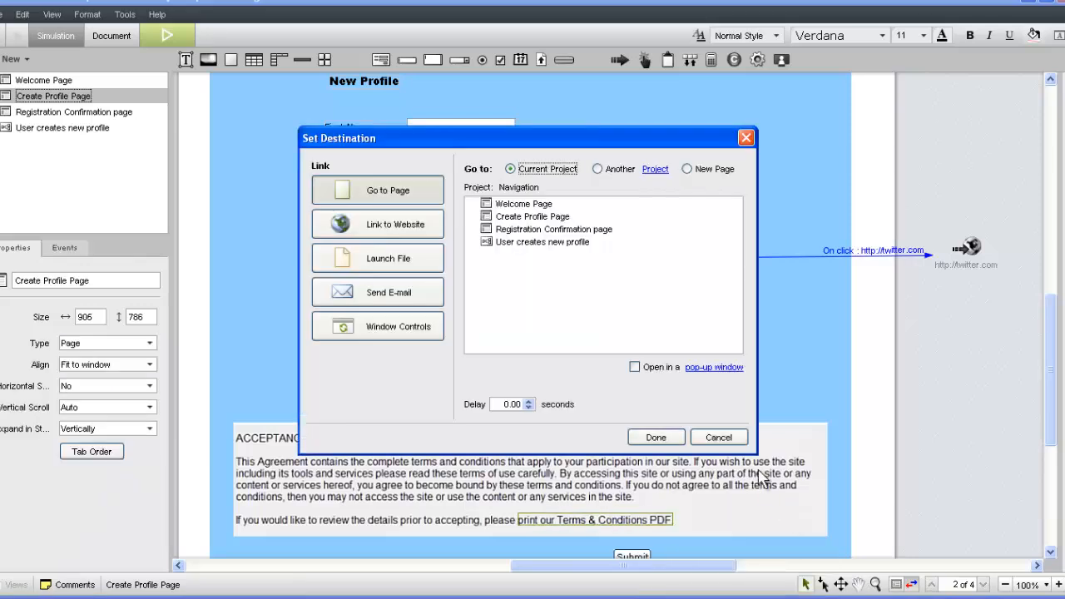
click(396, 254)
click(709, 186)
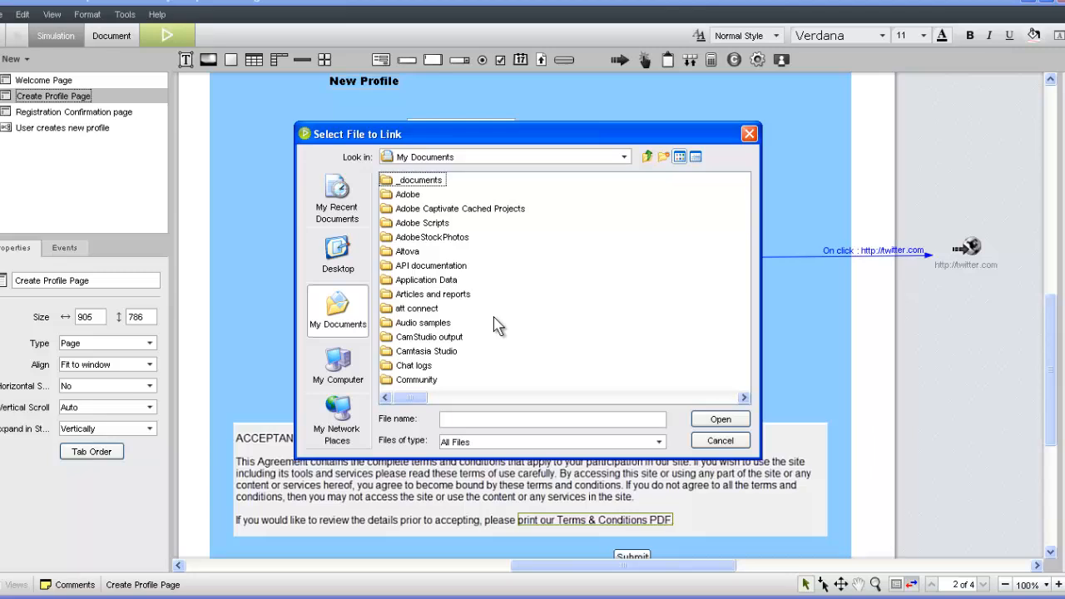
key(t)
double_click(420, 282)
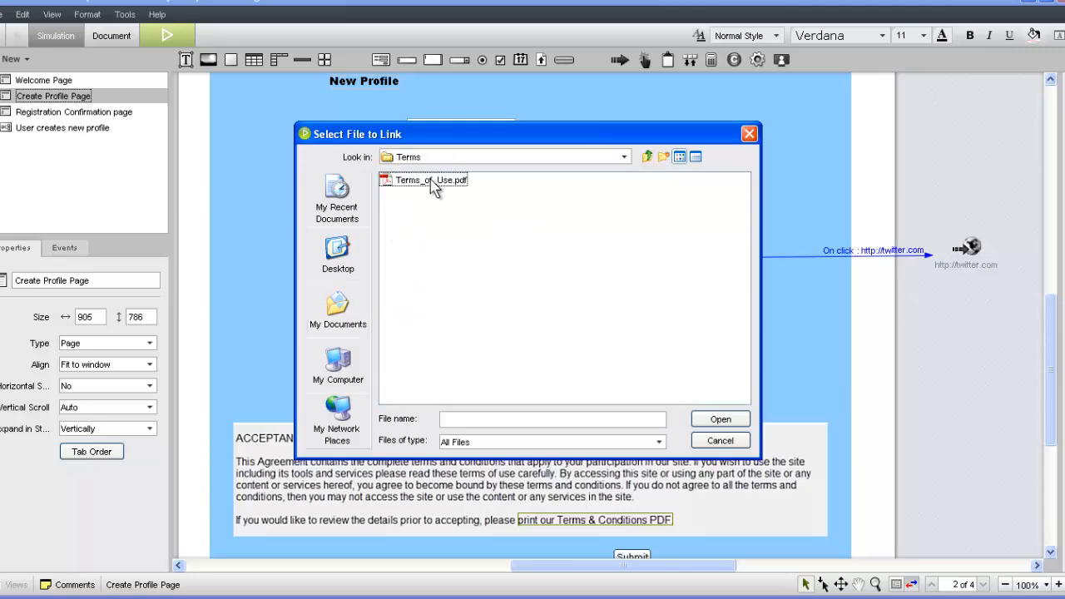
double_click(433, 183)
click(653, 437)
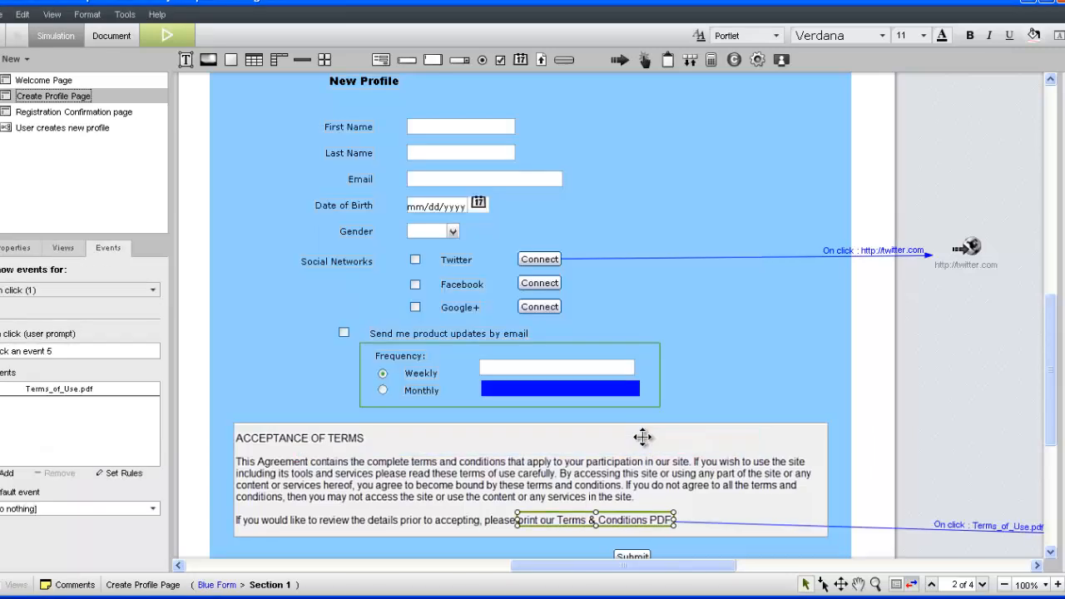
- Add a page action to the Submit button that submits the form
drag(604, 567, 633, 572)
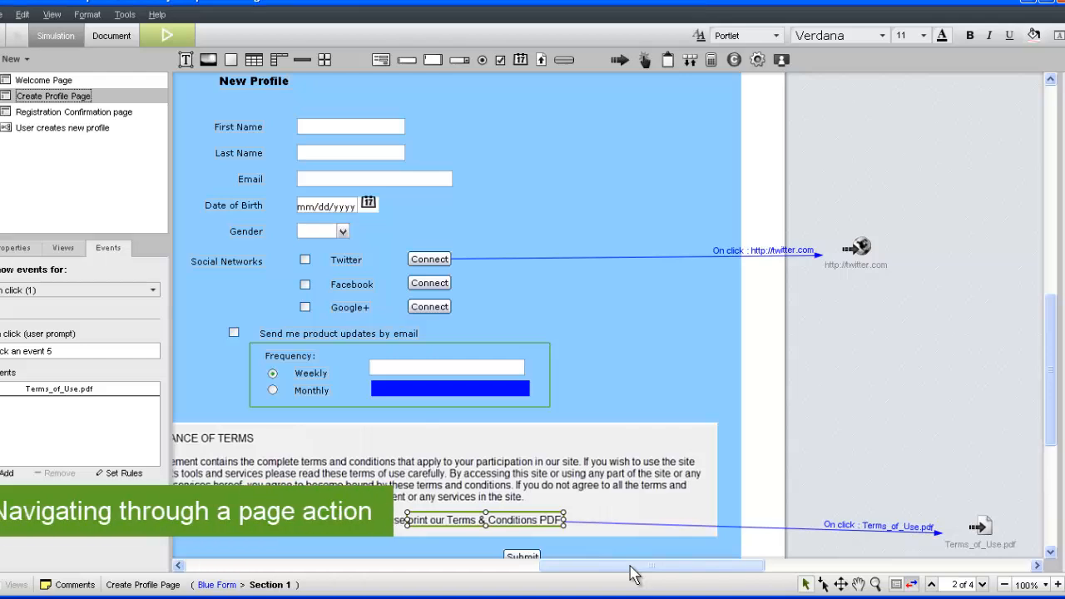
scroll(632, 572, down, 1)
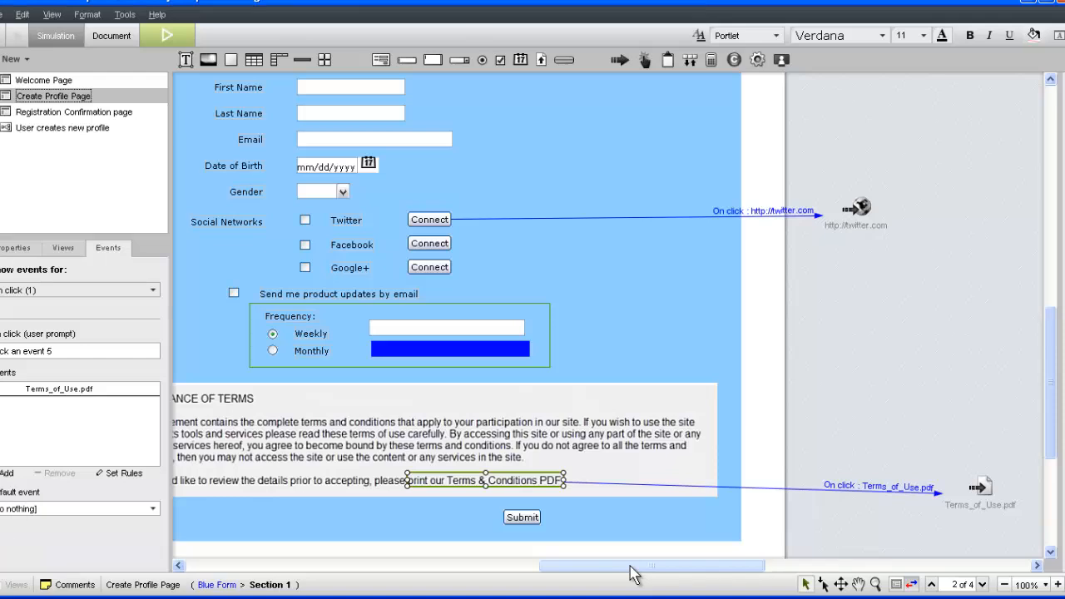
scroll(631, 571, down, 1)
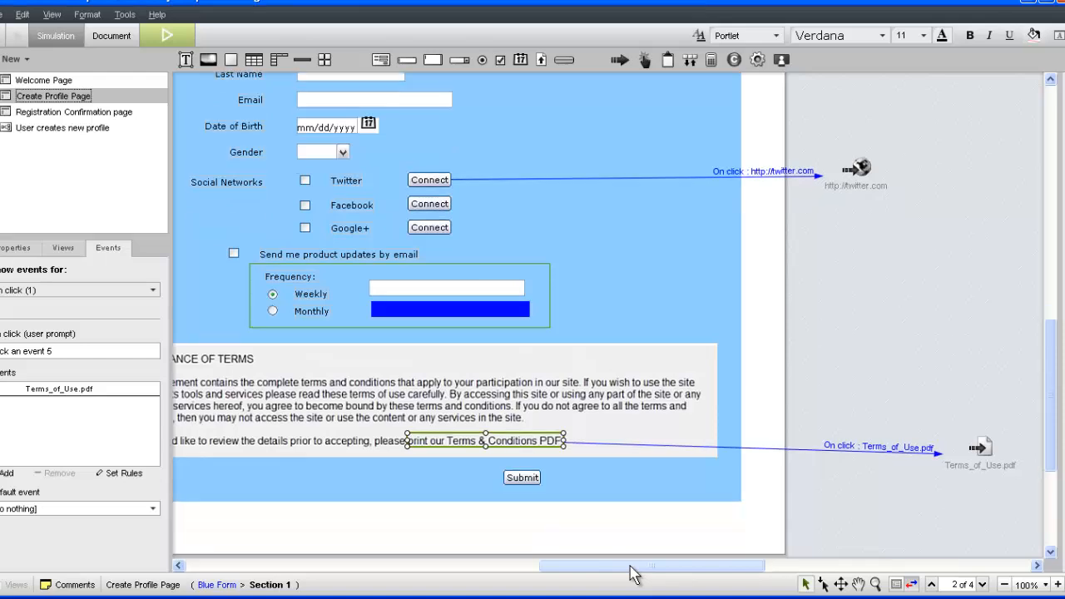
right_click(518, 481)
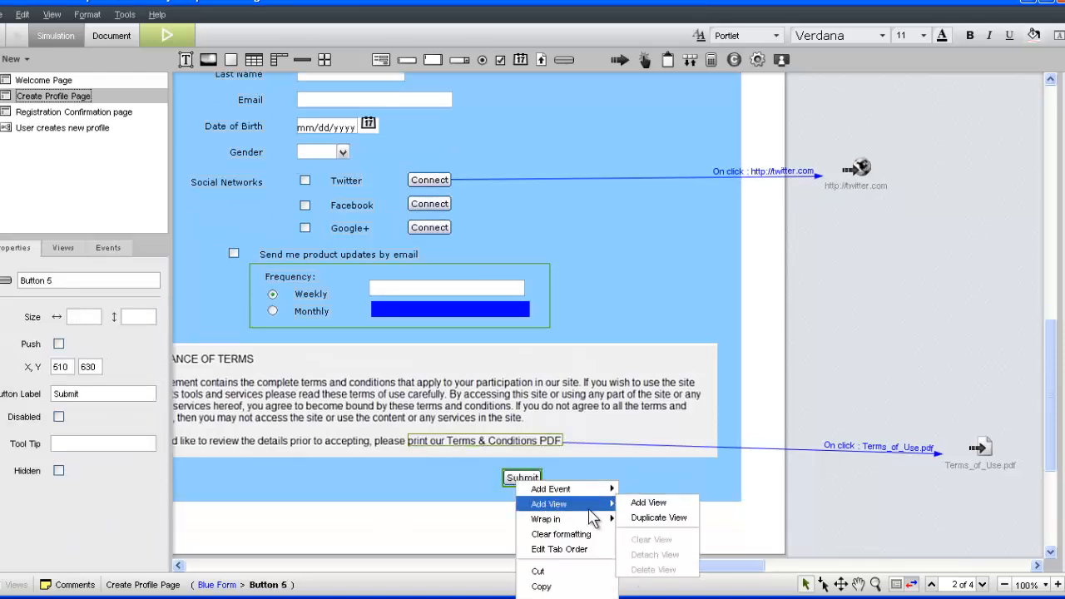
mouse_move(582, 489)
click(634, 504)
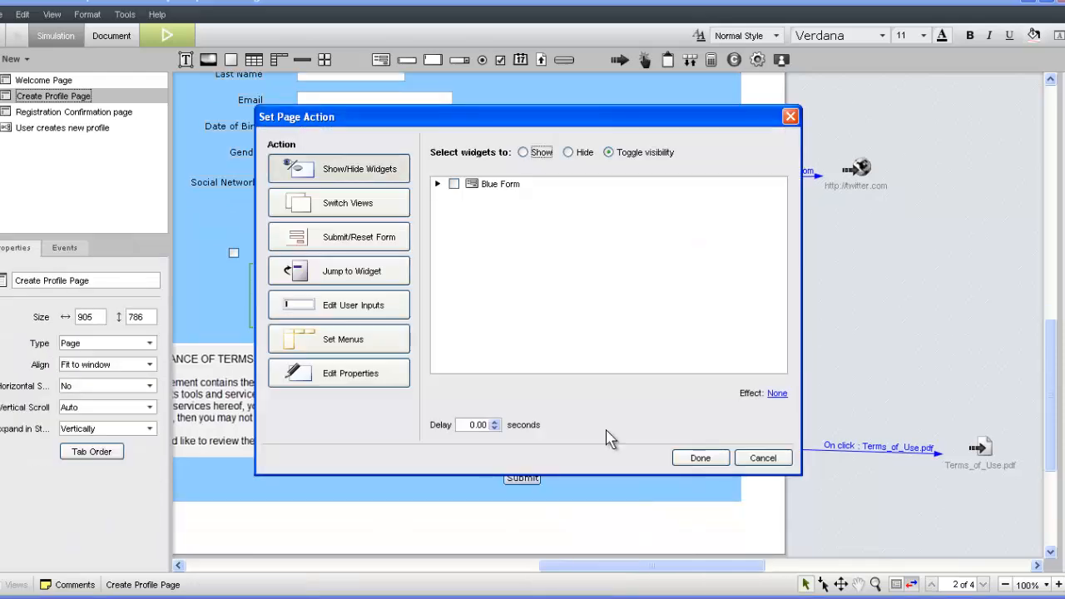
click(337, 241)
click(701, 459)
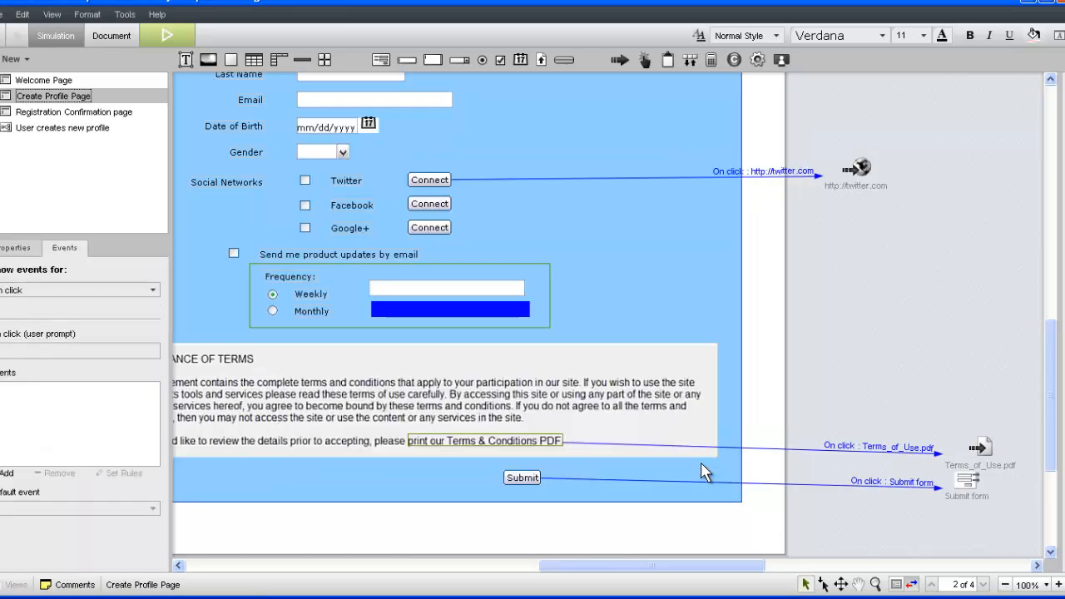
- Move the Submit form action closer to the page and connect it to a new link to the Registration Confirmation page
drag(958, 493, 828, 513)
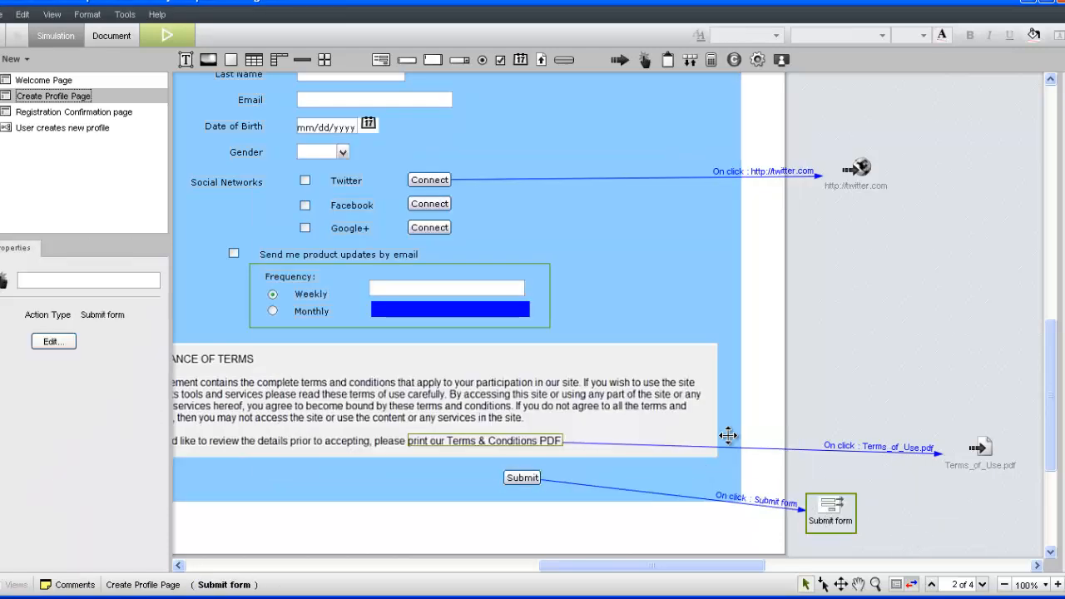
drag(798, 596, 905, 506)
drag(830, 513, 941, 526)
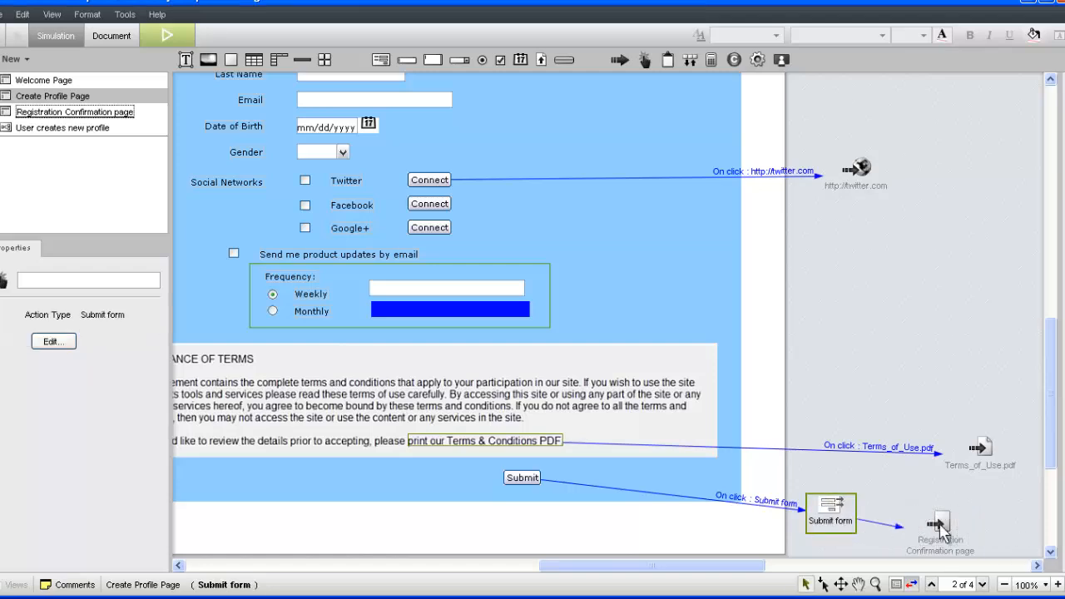
- Run the simulation of the Create Profile Page in the browser and test the Twitter Connect link, closing the website window it opens
click(167, 34)
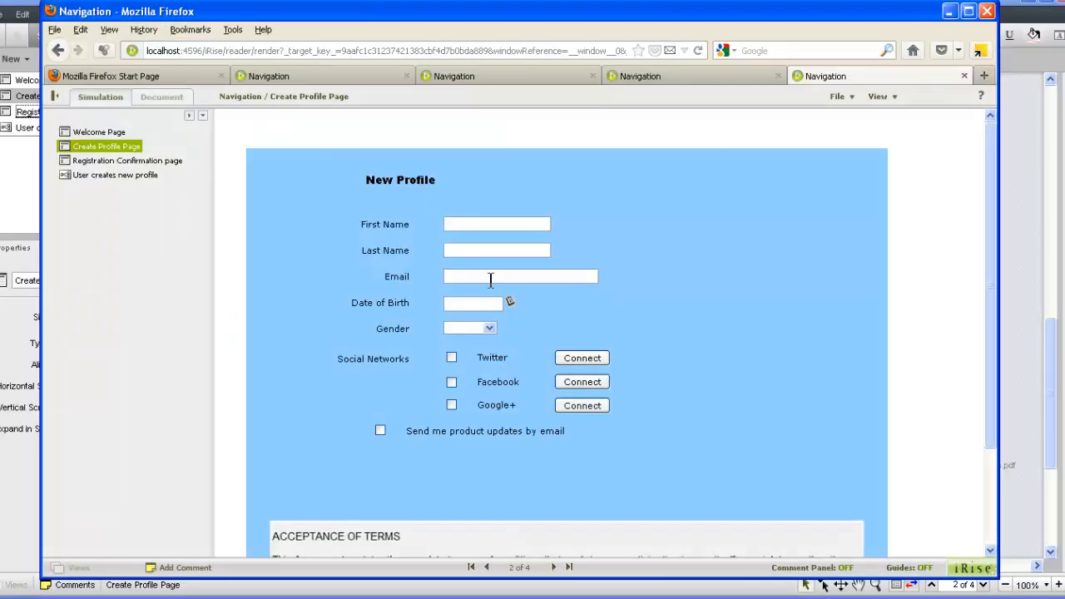
click(581, 359)
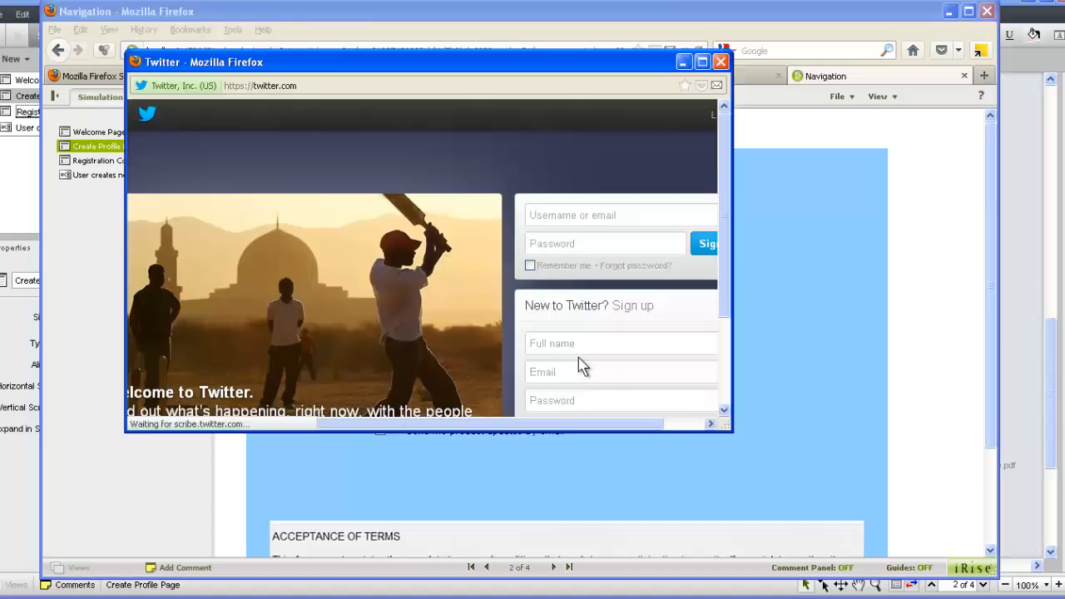
click(722, 61)
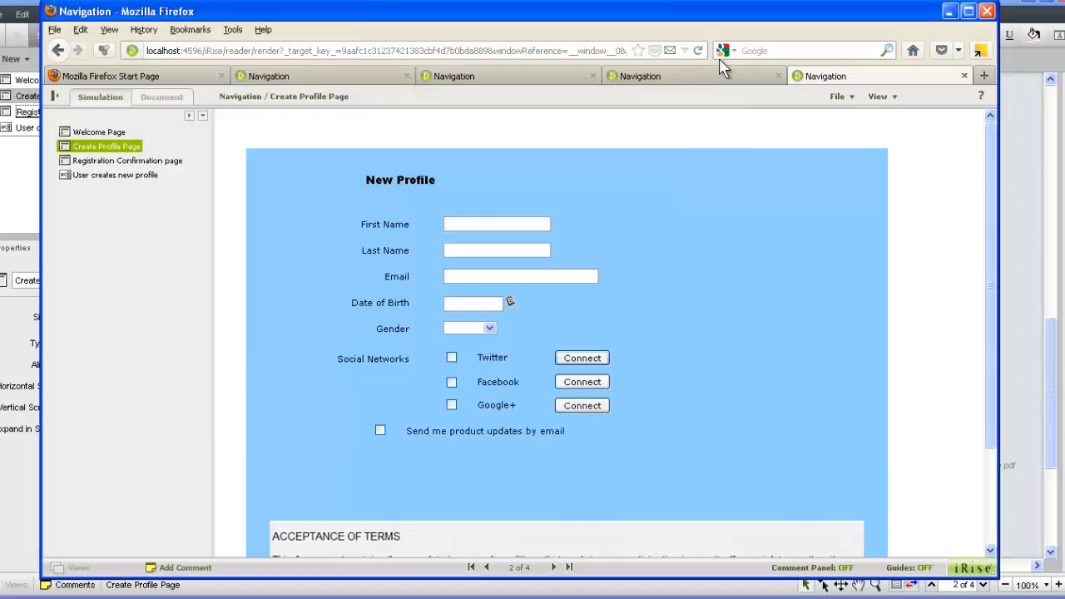
- Test the Terms & Conditions PDF link in the simulation, close the opened document, and submit the New Profile form
scroll(654, 357, down, 3)
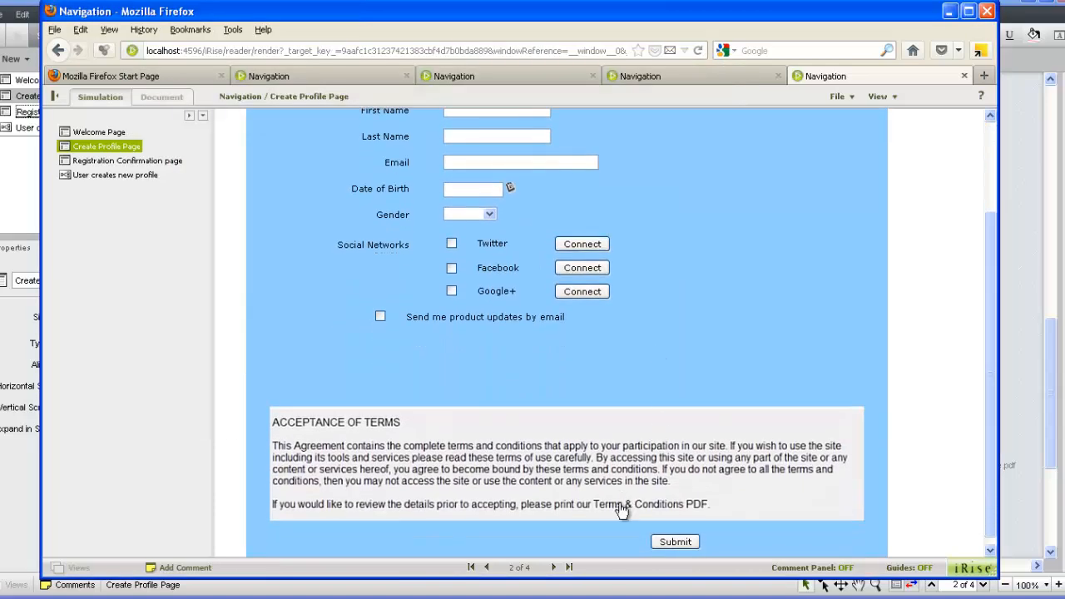
click(621, 504)
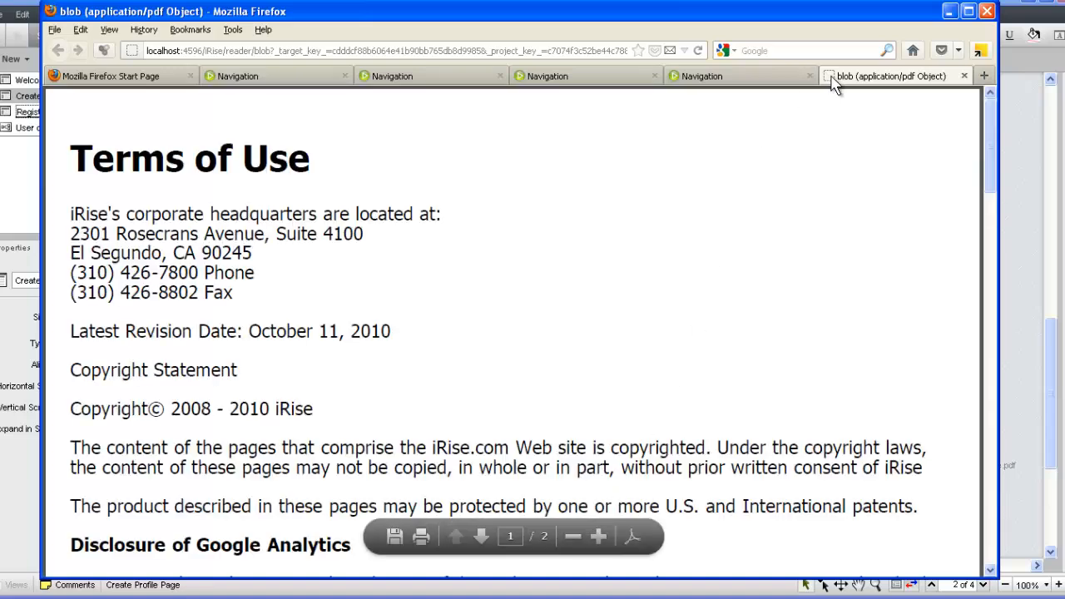
click(964, 75)
scroll(697, 292, down, 1)
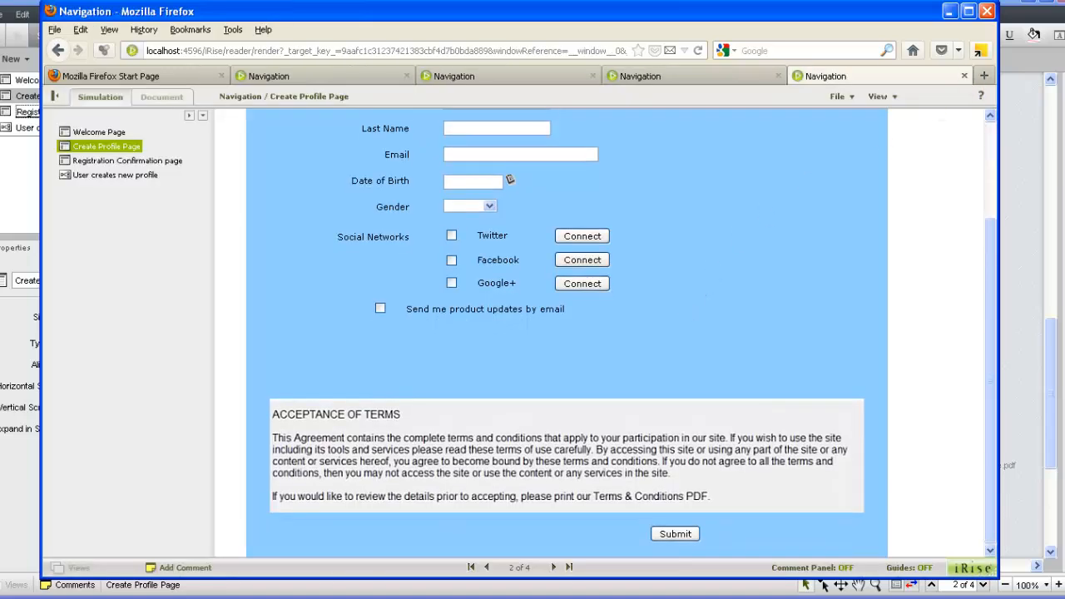
click(683, 538)
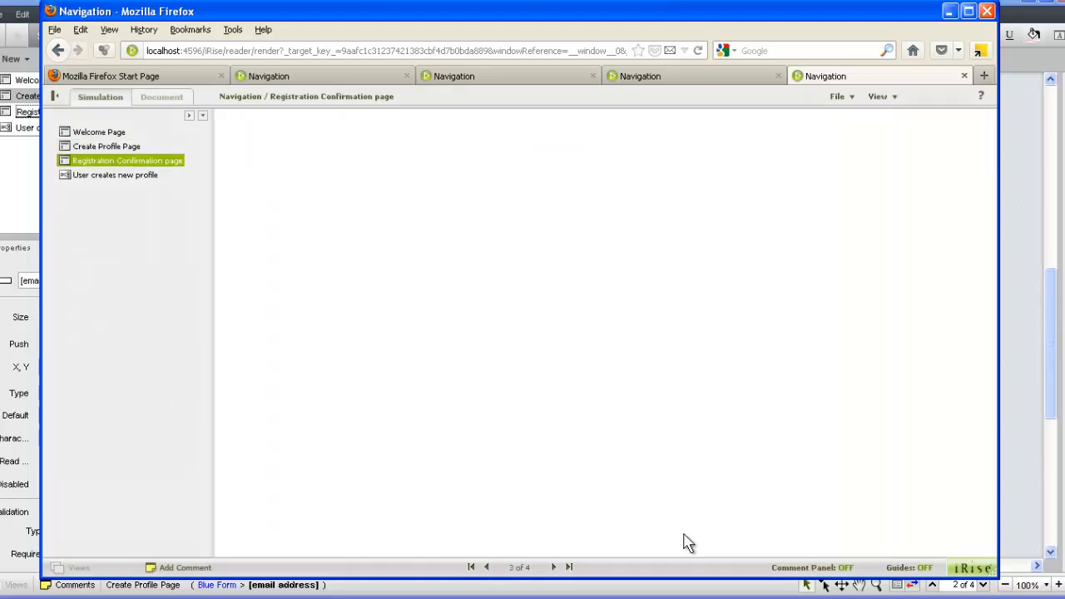